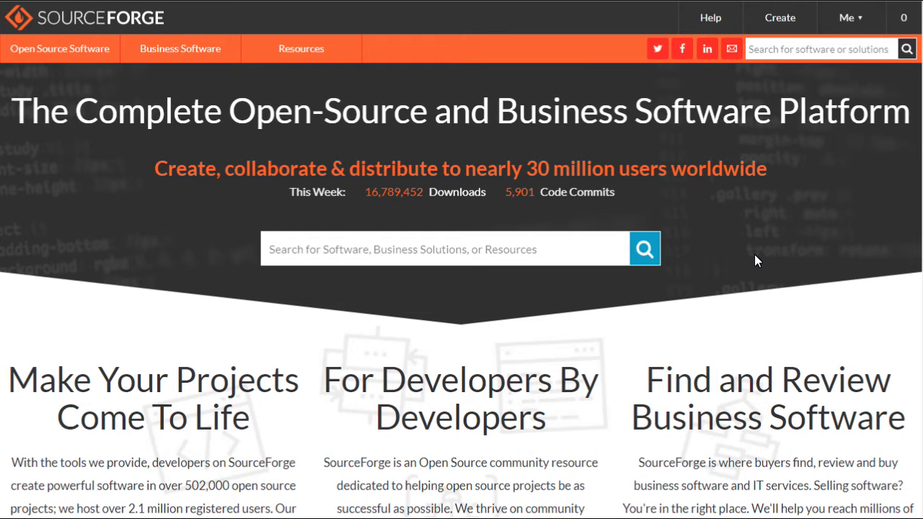
- Start a new SourceForge project and switch to the GitHub Project Importer
left_click(781, 22)
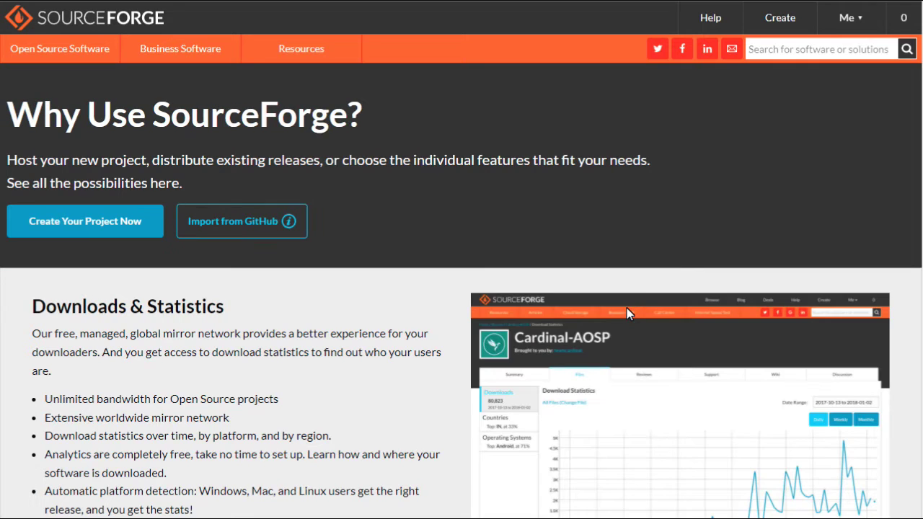
left_click(82, 220)
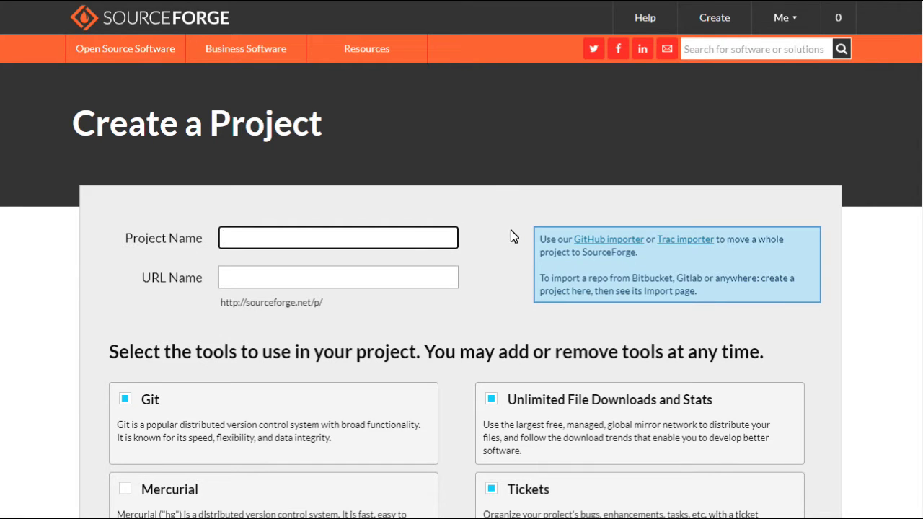
left_click(605, 240)
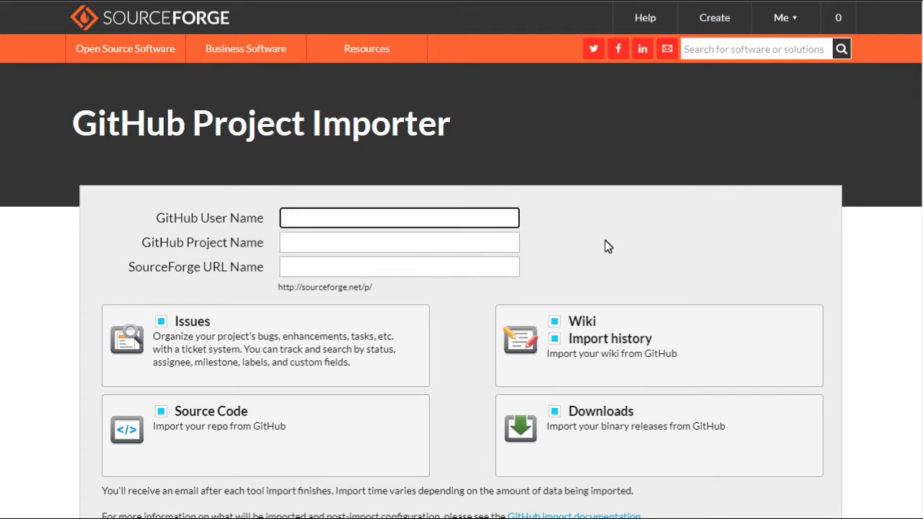
- Fill in the saved GitHub user, project Test-project, and URL name test-project1232
left_click(487, 220)
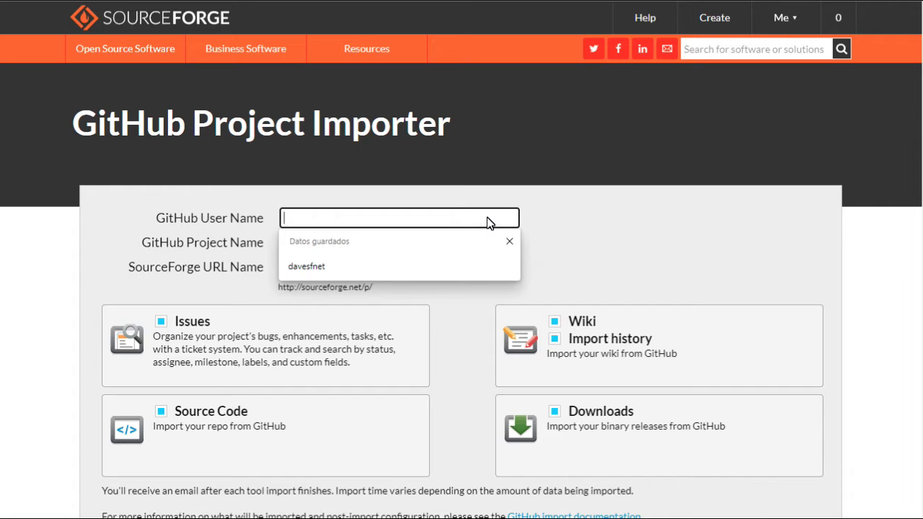
left_click(326, 267)
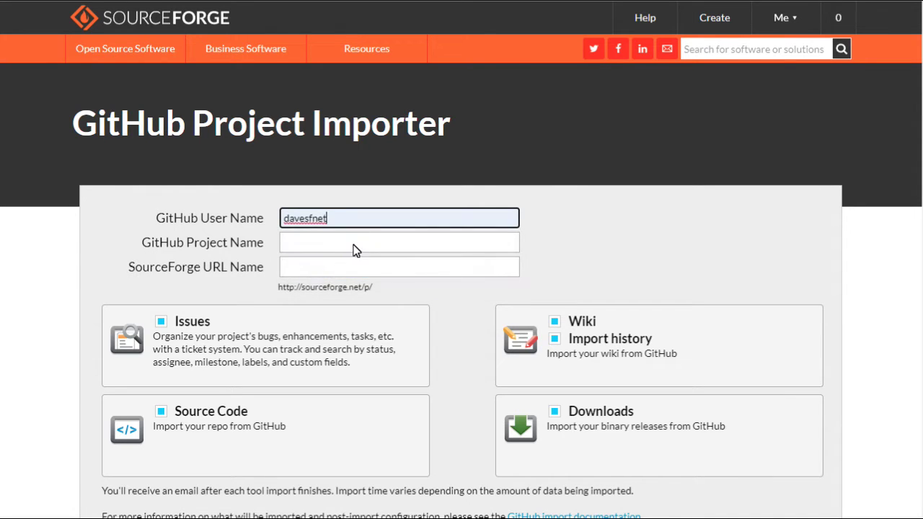
left_click(353, 245)
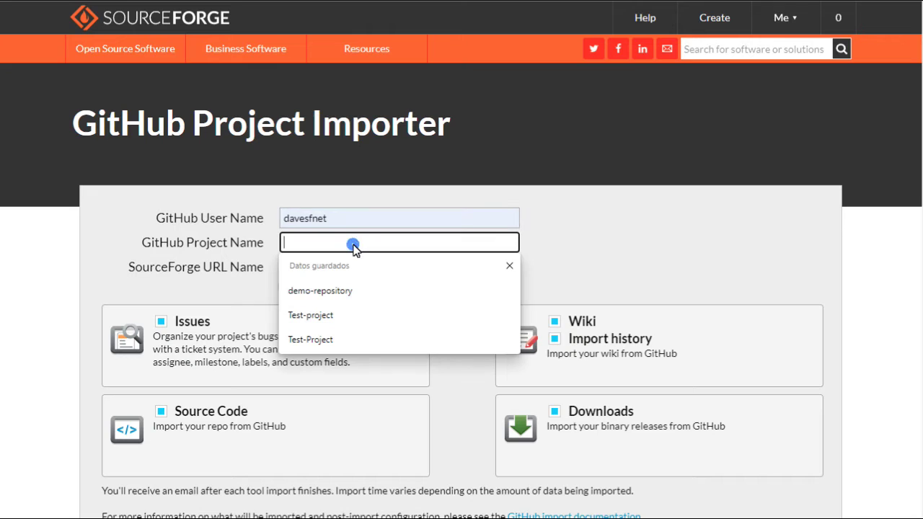
left_click(343, 318)
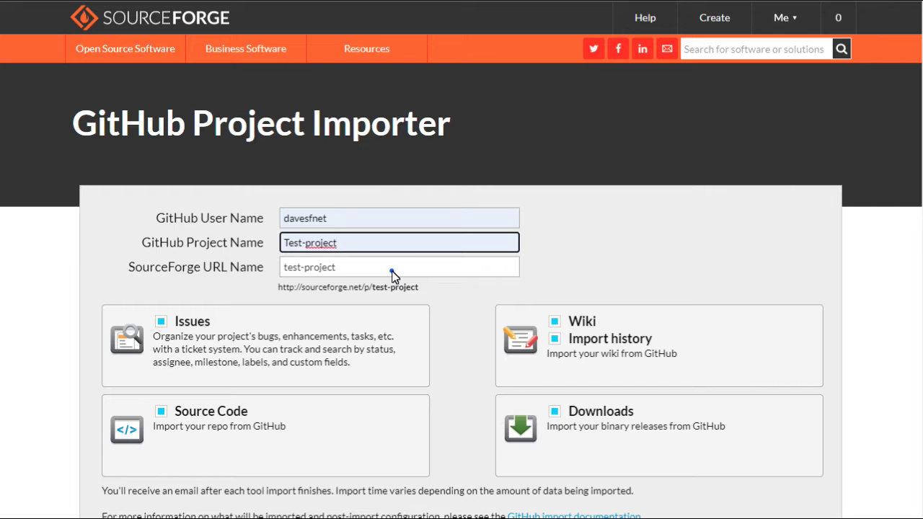
left_click(391, 271)
type("s")
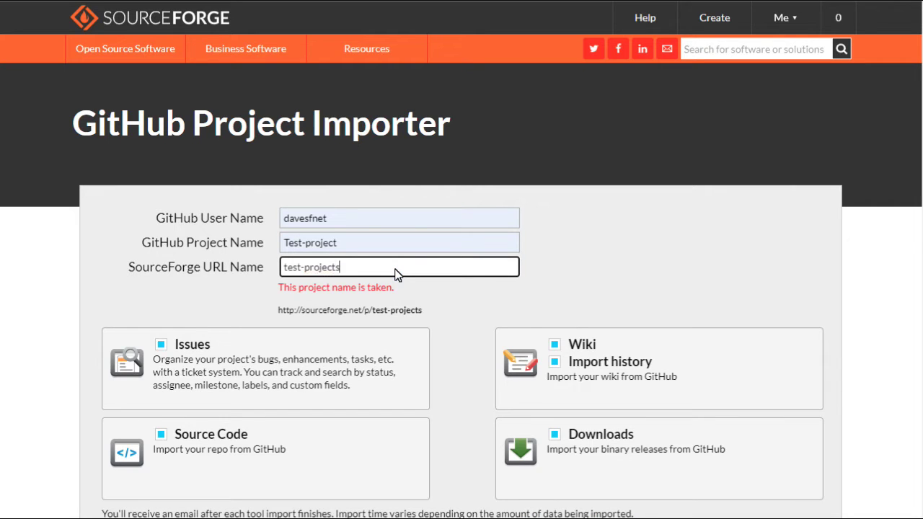
key("BackSpace")
type("1")
type("232")
left_click(437, 305)
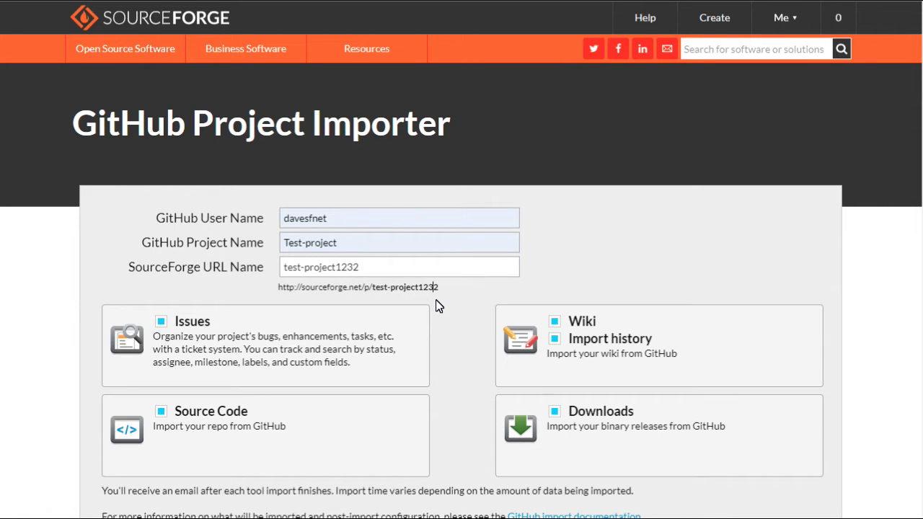
- Uncheck wiki, issues and source code so only downloads import, then import
scroll(453, 296, "down", 2)
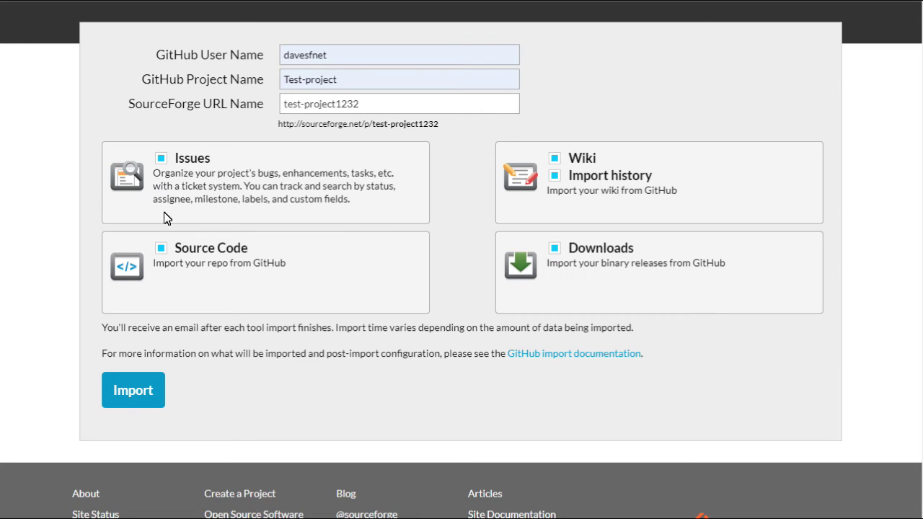
left_click(554, 158)
left_click(161, 158)
left_click(160, 248)
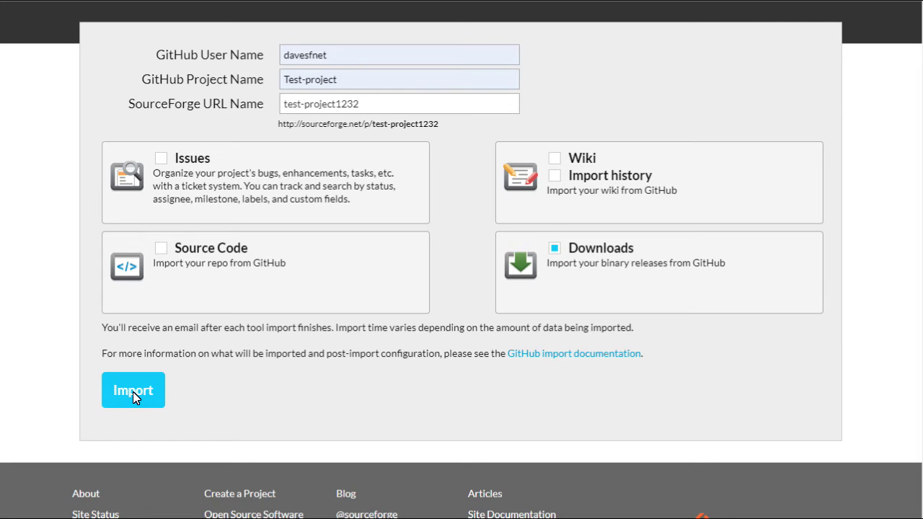
left_click(133, 392)
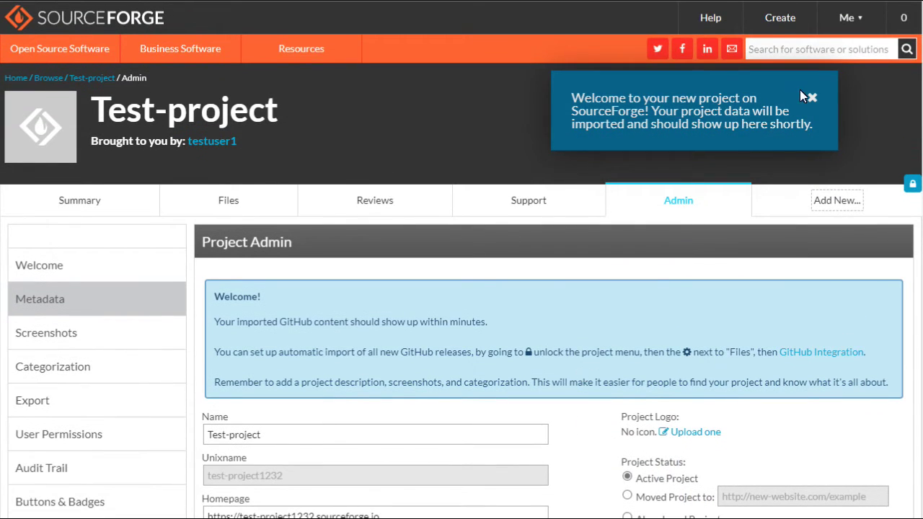
- Close the welcome banner on Test-project's page
left_click(811, 98)
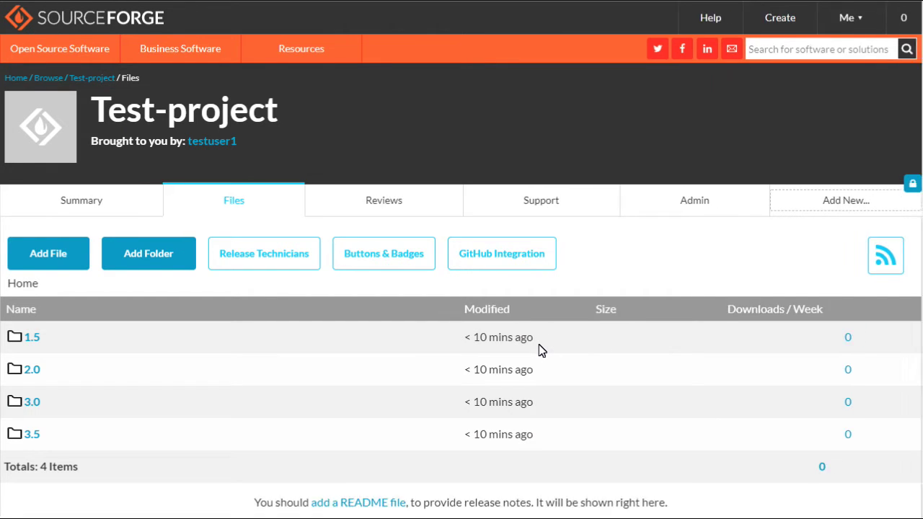
- Go to the project's Admin metadata settings
left_click(683, 200)
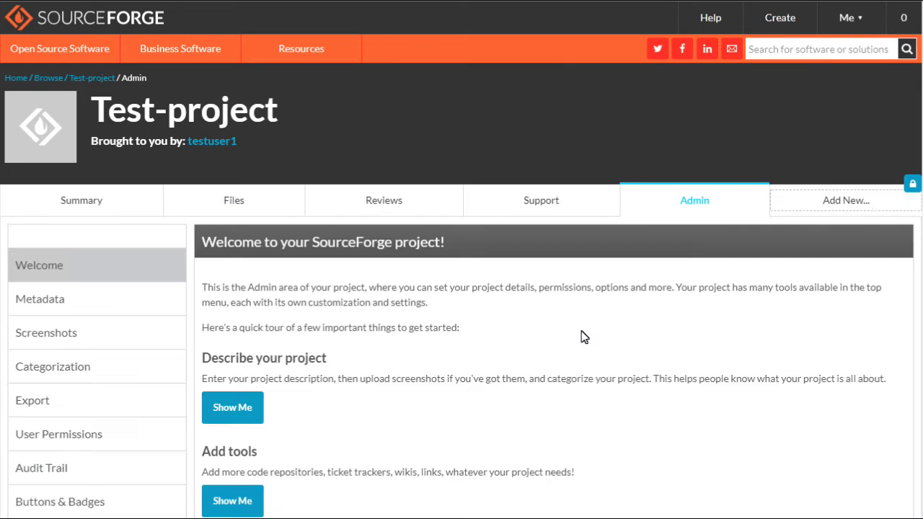
scroll(305, 330, "down", 2)
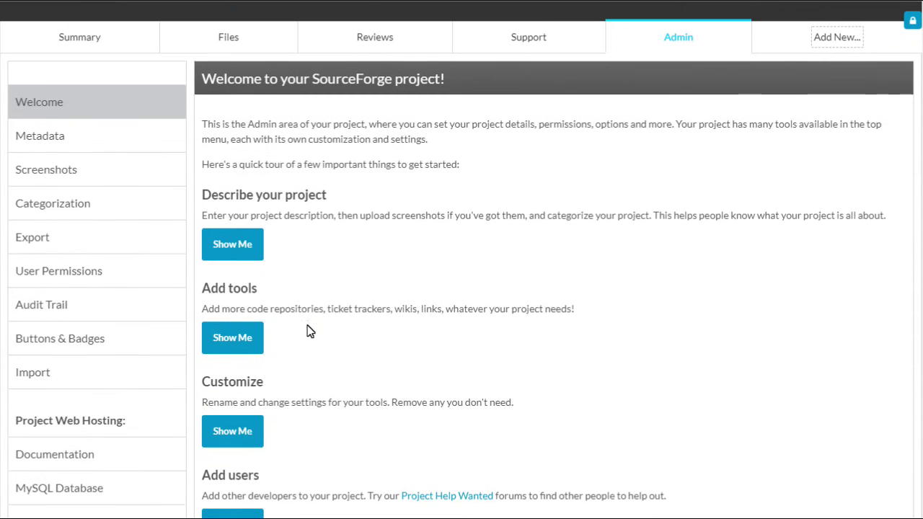
left_click(35, 136)
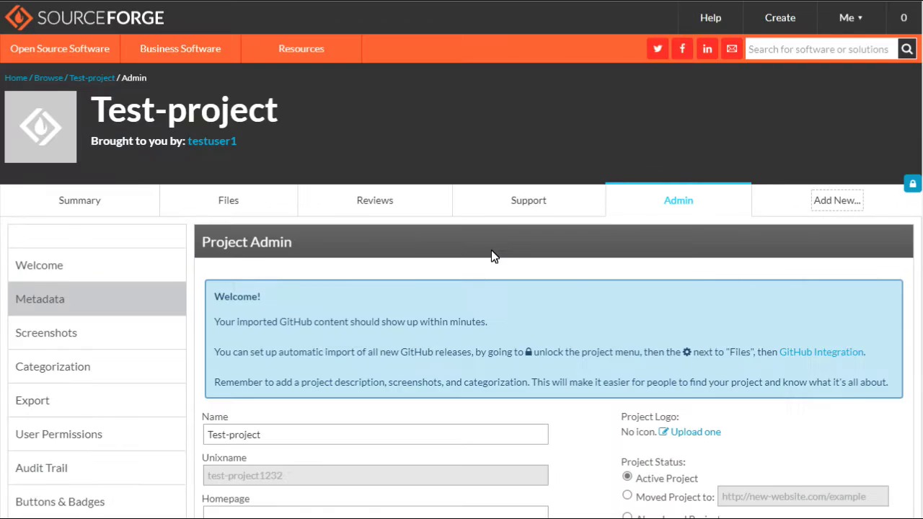
scroll(498, 260, "down", 2)
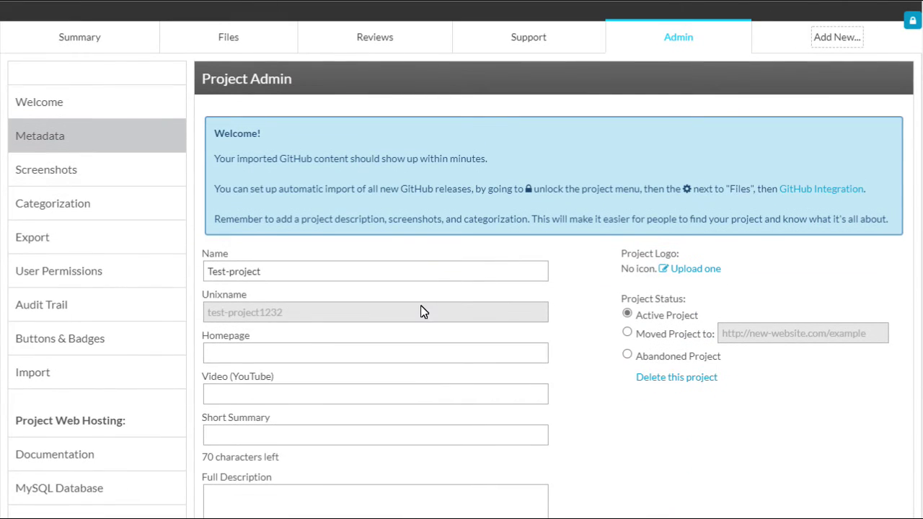
left_click(266, 394)
left_click(610, 422)
scroll(610, 422, "down", 2)
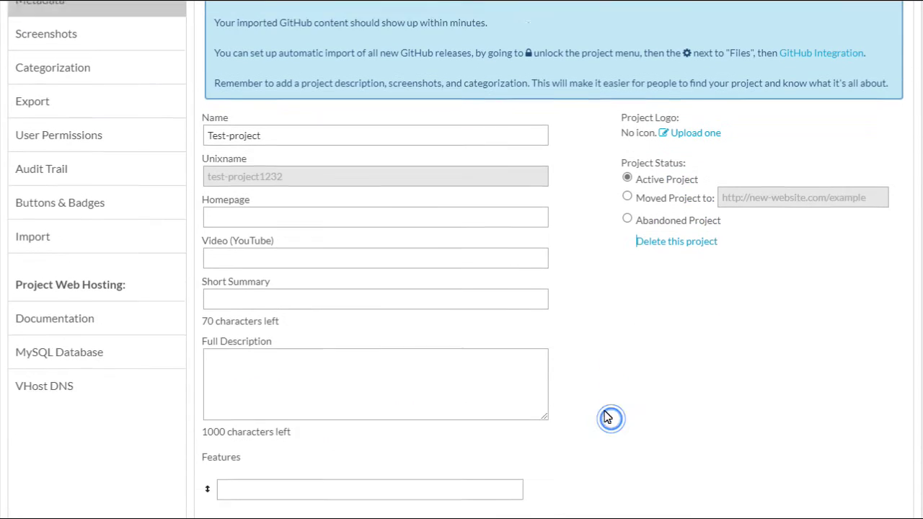
- Fill the short summary with the saved text and the full description with 'Full description'
left_click(324, 279)
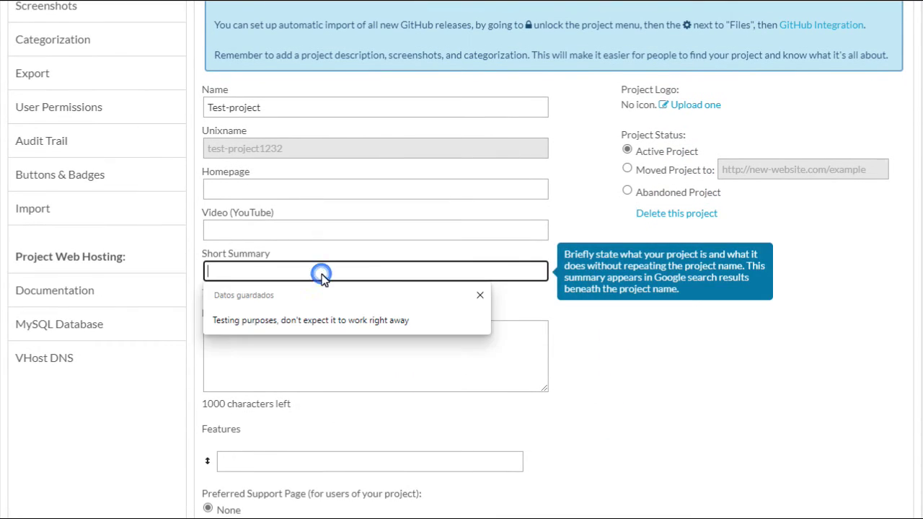
type("Tes")
left_click(338, 320)
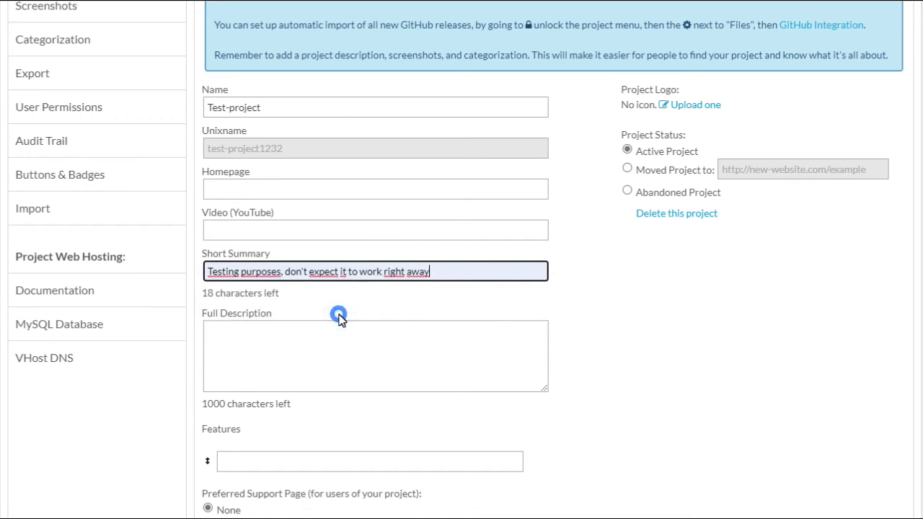
left_click(388, 356)
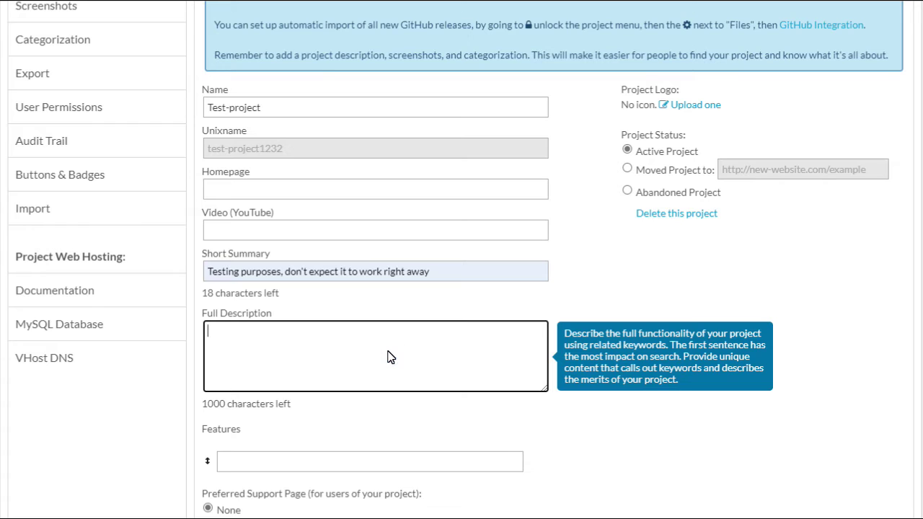
type("Full description")
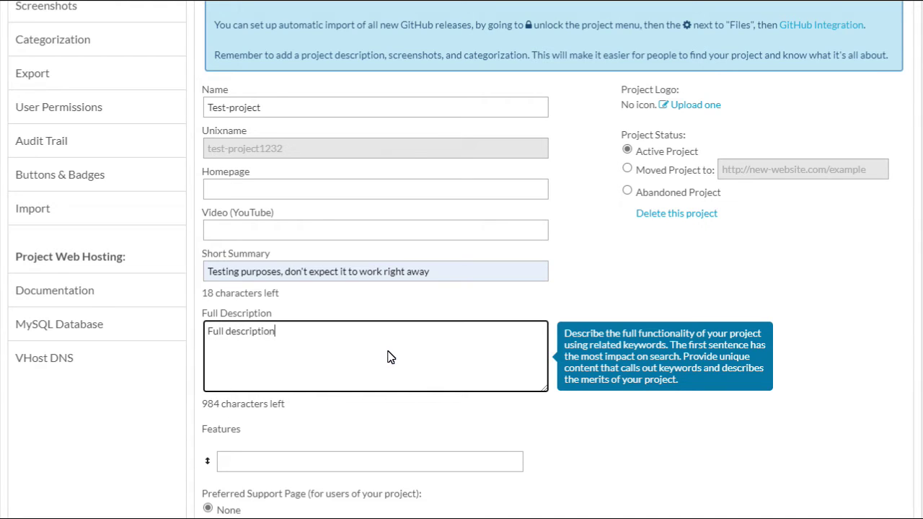
left_click(583, 431)
- Save the metadata changes and return to the project's Files list
scroll(115, 195, "up", 5)
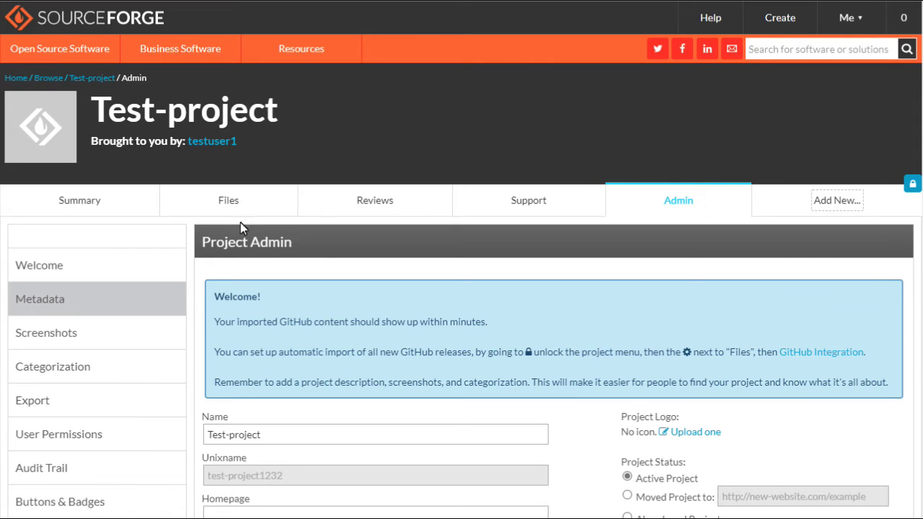
scroll(288, 238, "down", 3)
scroll(365, 285, "down", 4)
scroll(365, 290, "down", 3)
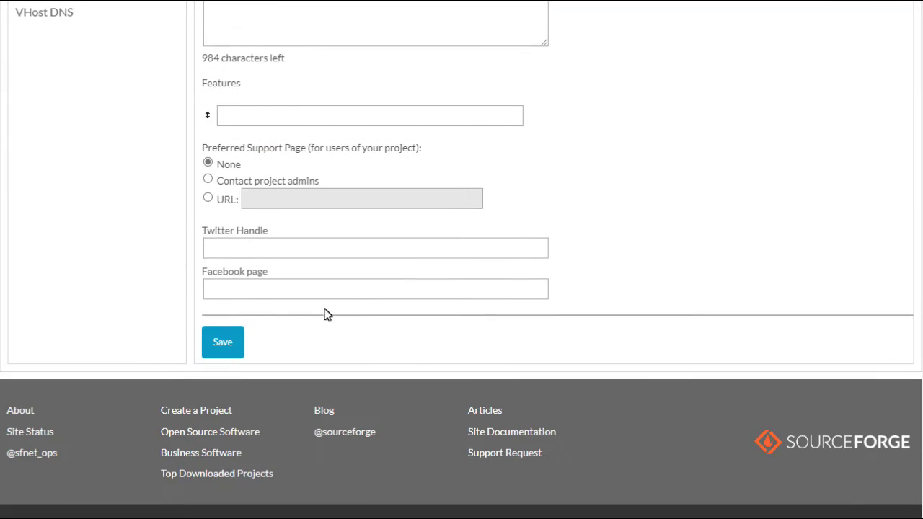
left_click(217, 346)
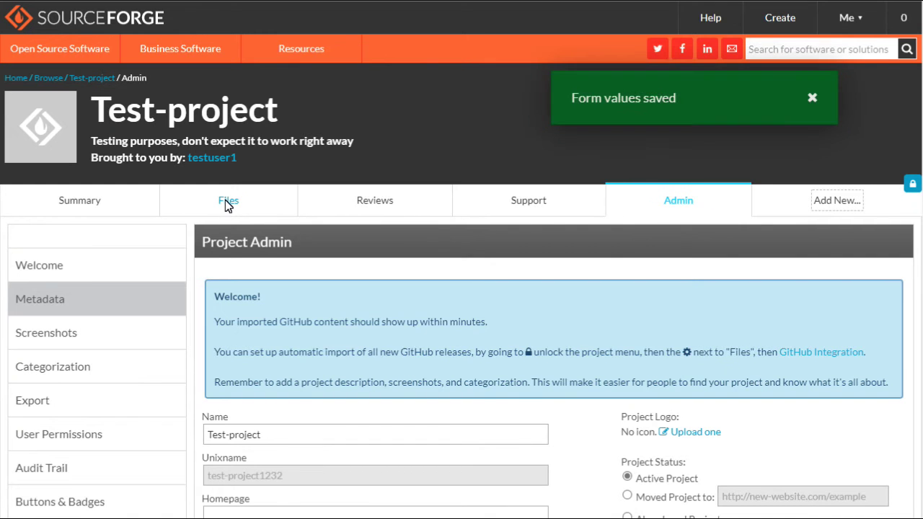
left_click(225, 199)
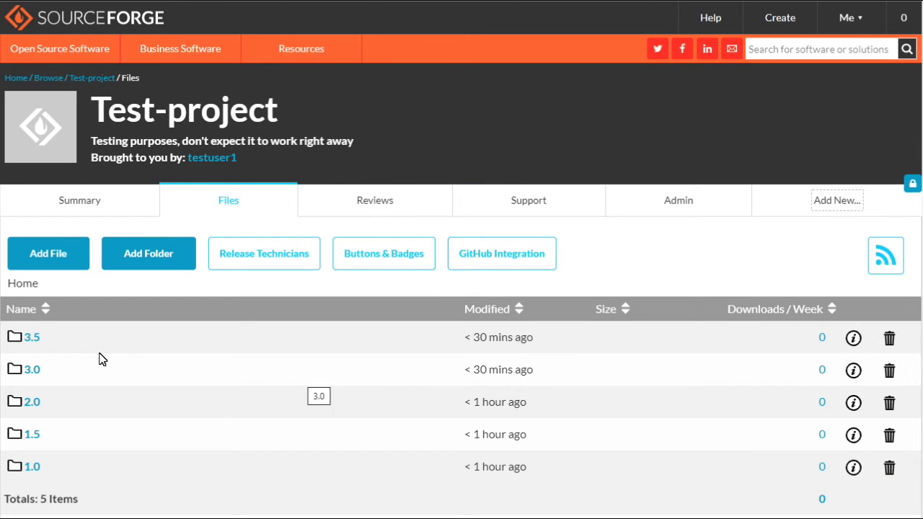
left_click(31, 339)
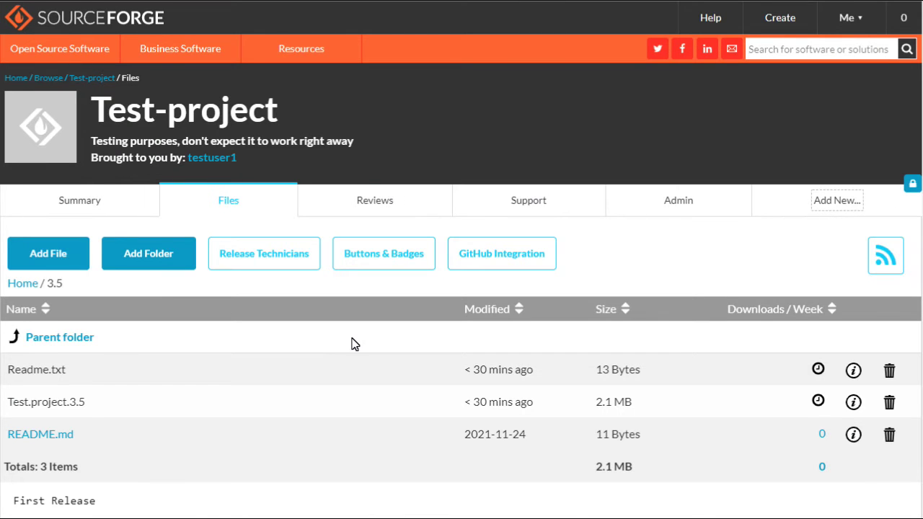
scroll(355, 346, "down", 2)
scroll(355, 345, "up", 2)
scroll(340, 353, "down", 2)
scroll(337, 354, "up", 2)
scroll(326, 367, "down", 2)
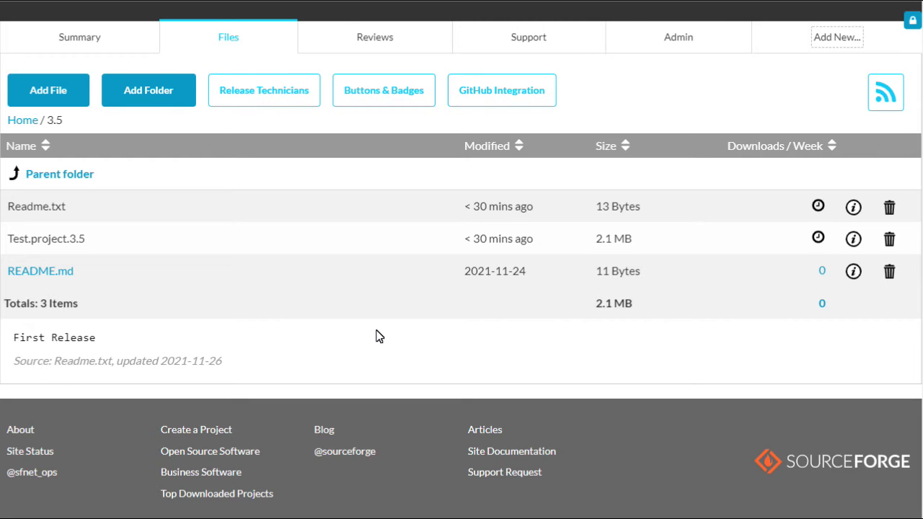
scroll(379, 337, "up", 2)
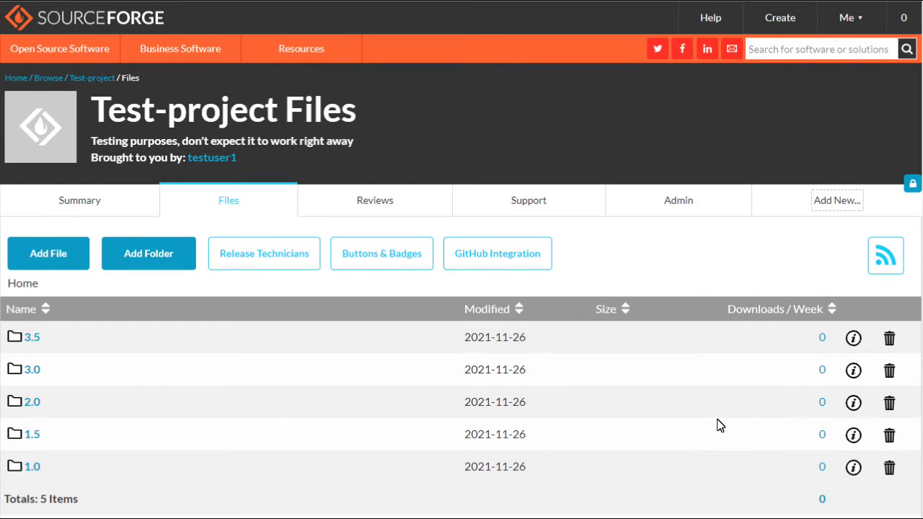
left_click(487, 255)
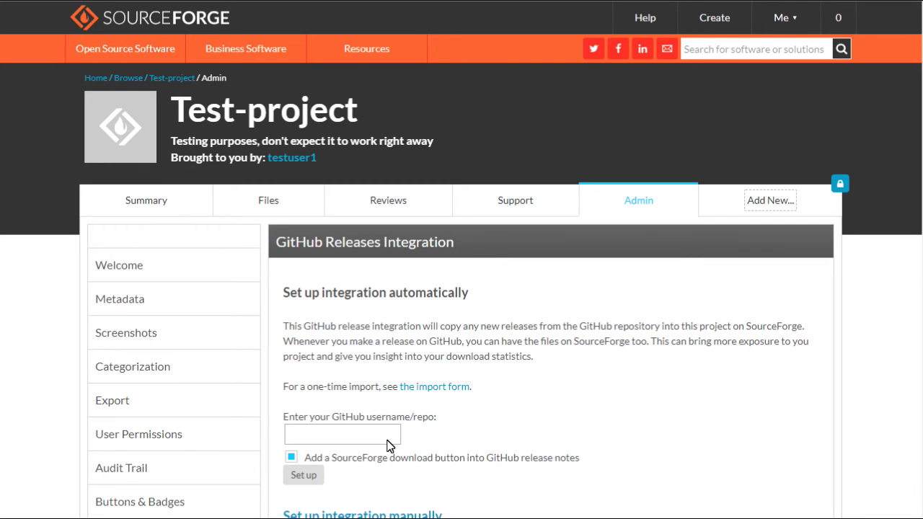
- Enter the saved GitHub username with '/t-project' as the repository and set up release integration
scroll(387, 445, "down", 3)
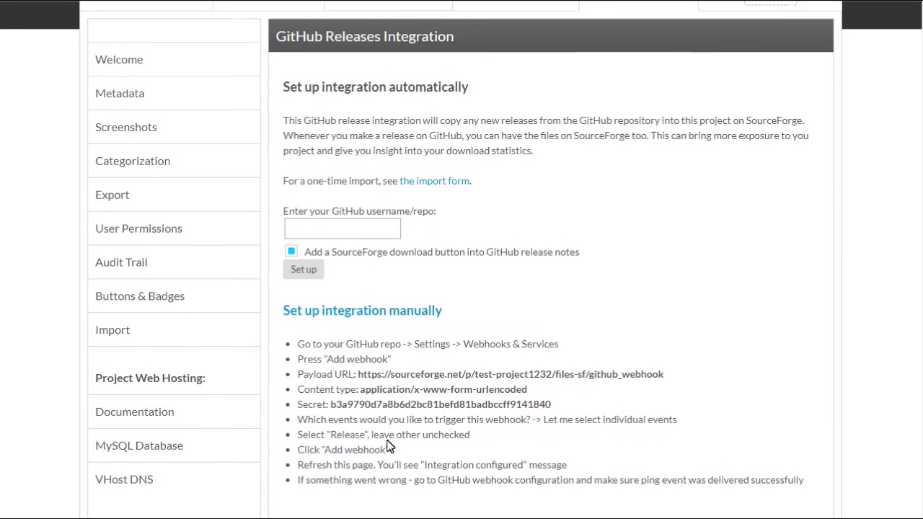
left_click(375, 238)
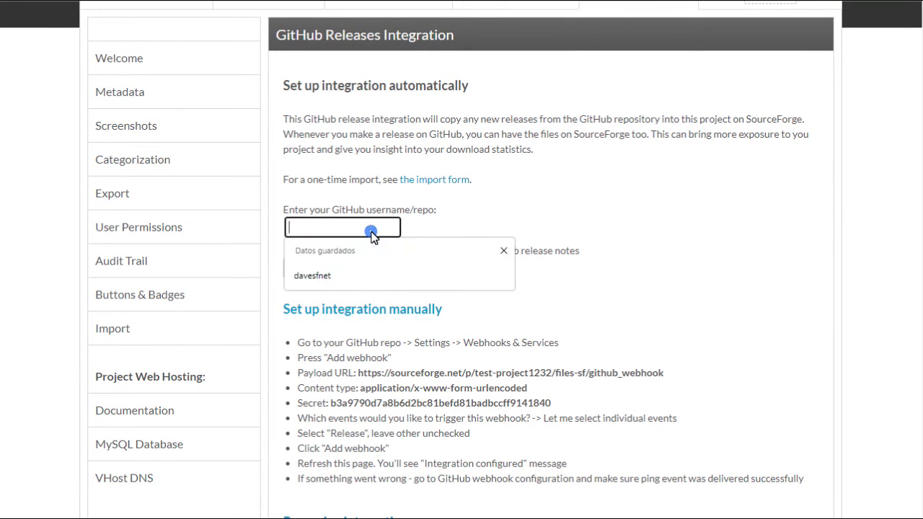
left_click(353, 276)
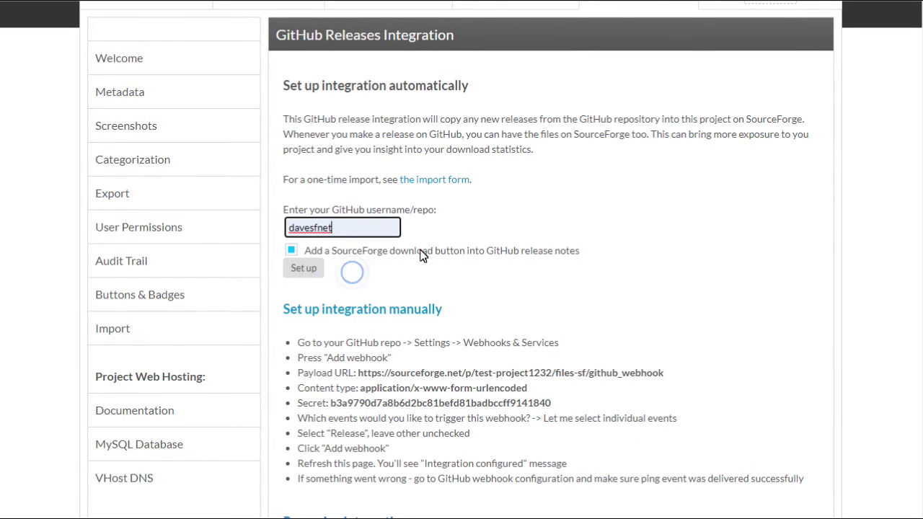
type("/")
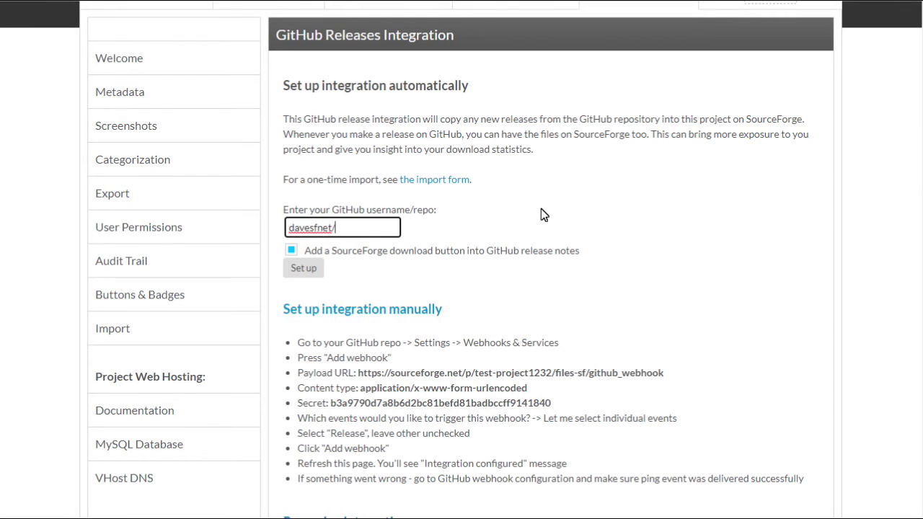
type("t-")
type("project")
left_click(300, 268)
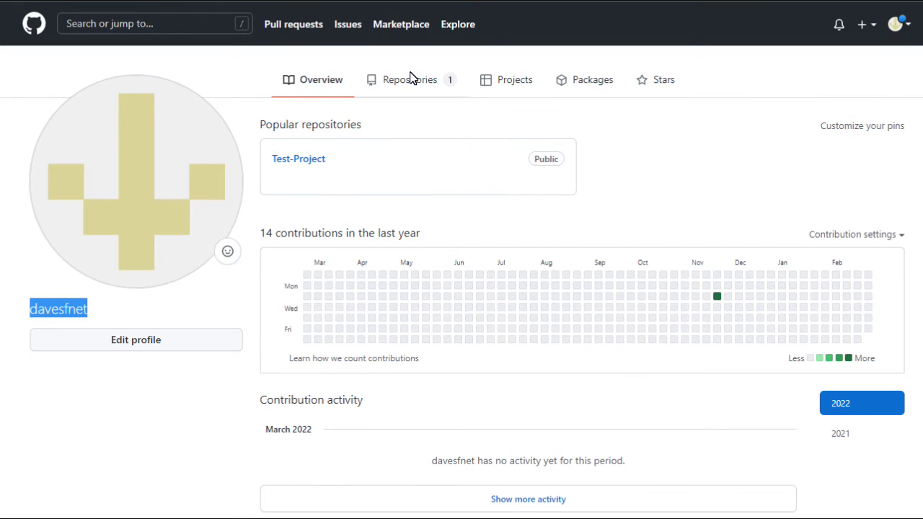
- Start a new release draft from the Test-Project repository's Releases page
left_click(410, 76)
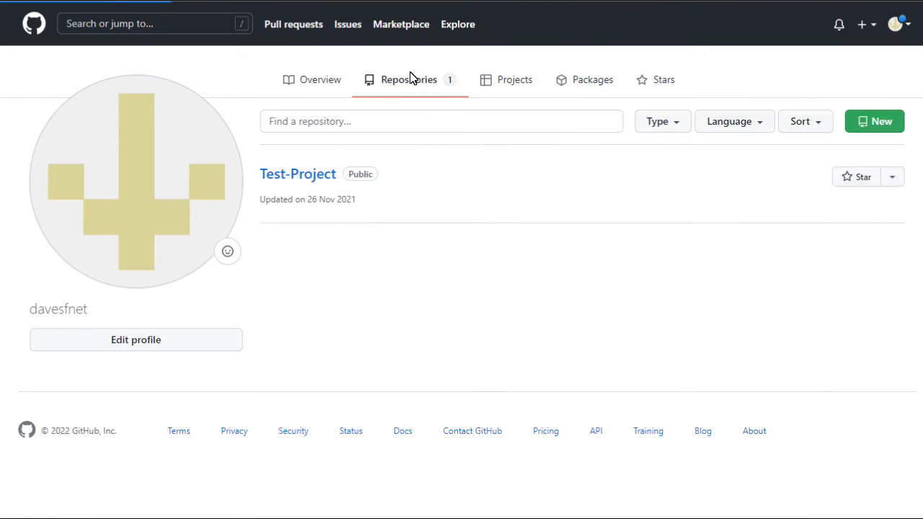
left_click(294, 178)
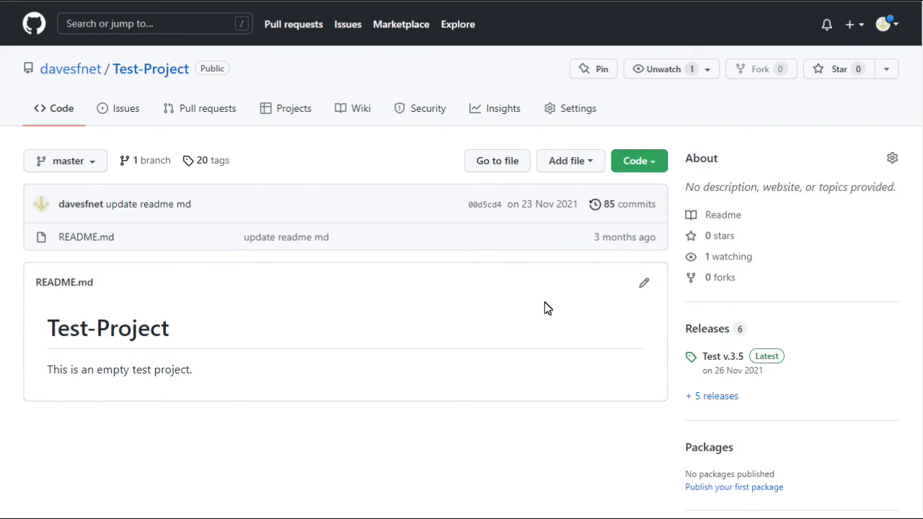
left_click(716, 397)
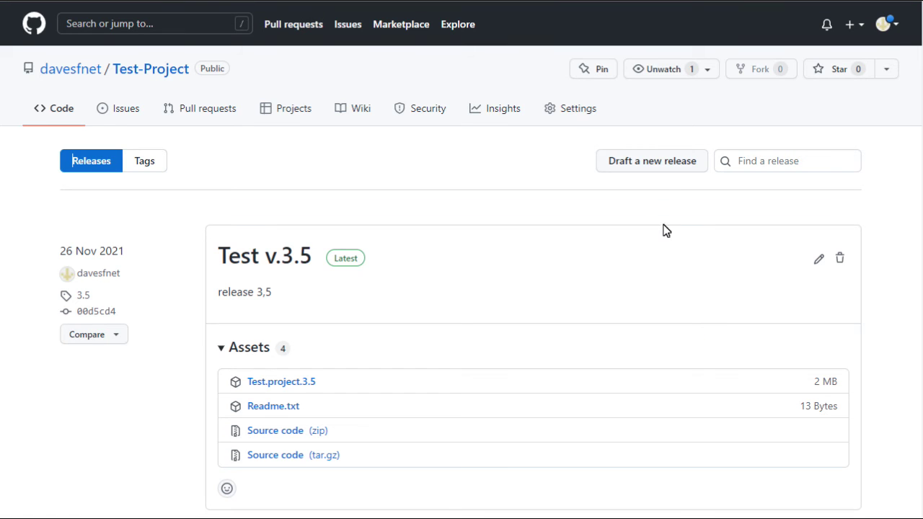
left_click(660, 162)
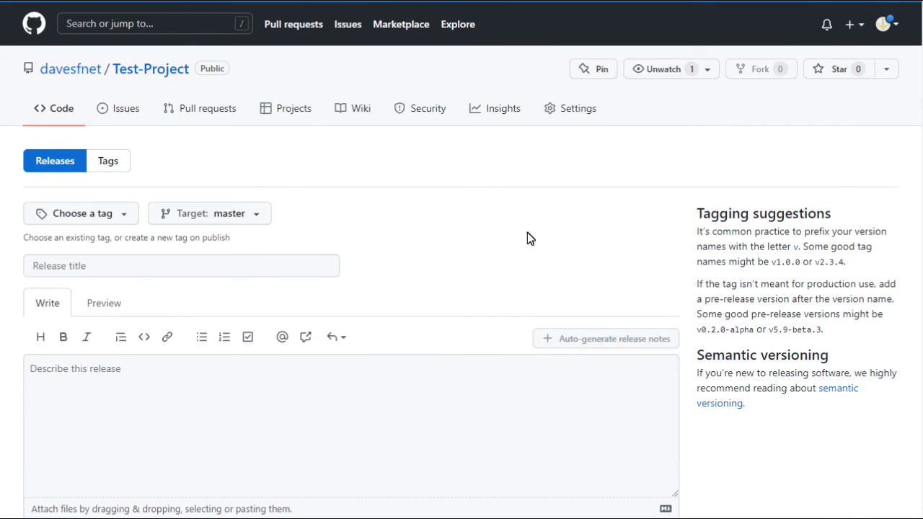
- Set tag 4.1, title 'Test v.4.1', and description 'New design' / 'Fixes several bugs'
left_click(84, 215)
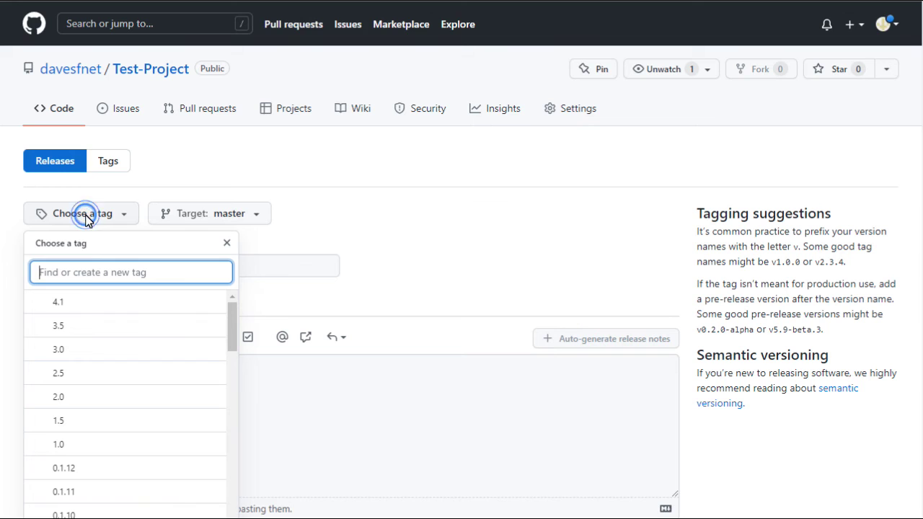
left_click(82, 308)
left_click(139, 268)
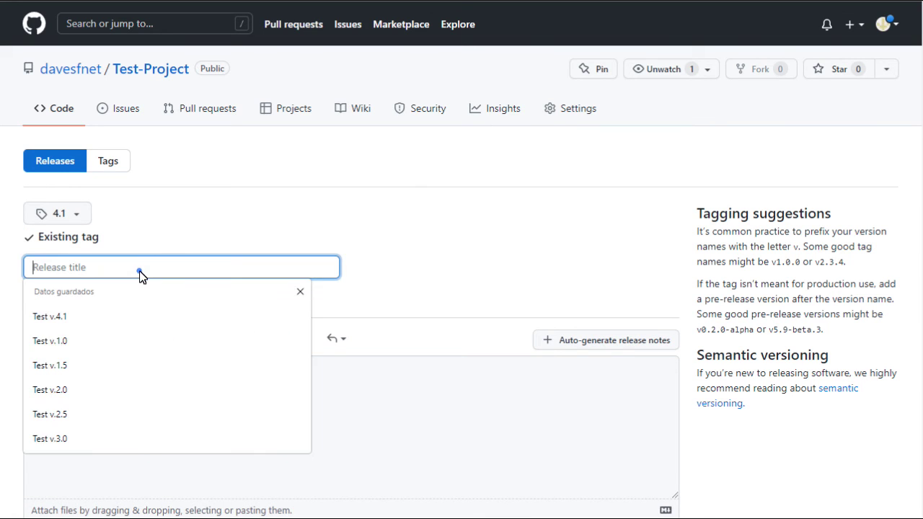
left_click(127, 324)
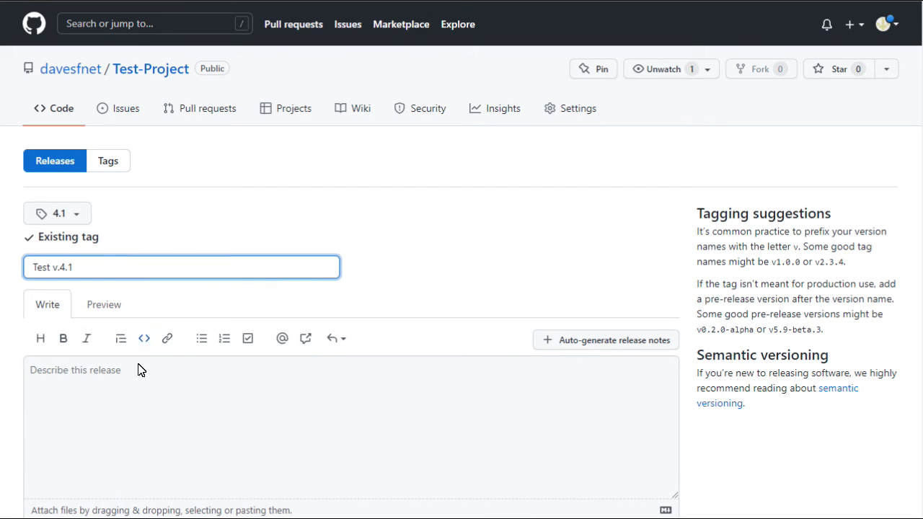
left_click(132, 391)
type("New de")
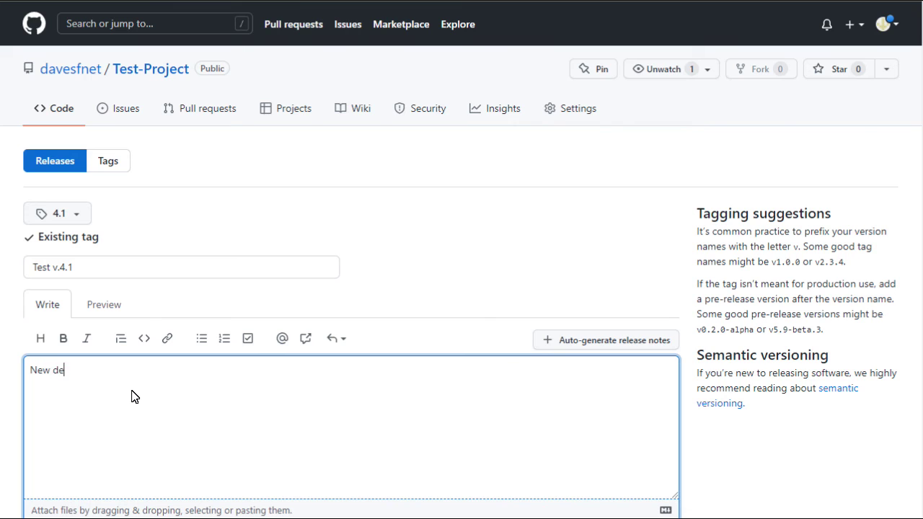
type("sign")
key("Return")
type("Fix")
type("es severa")
type("l bugs")
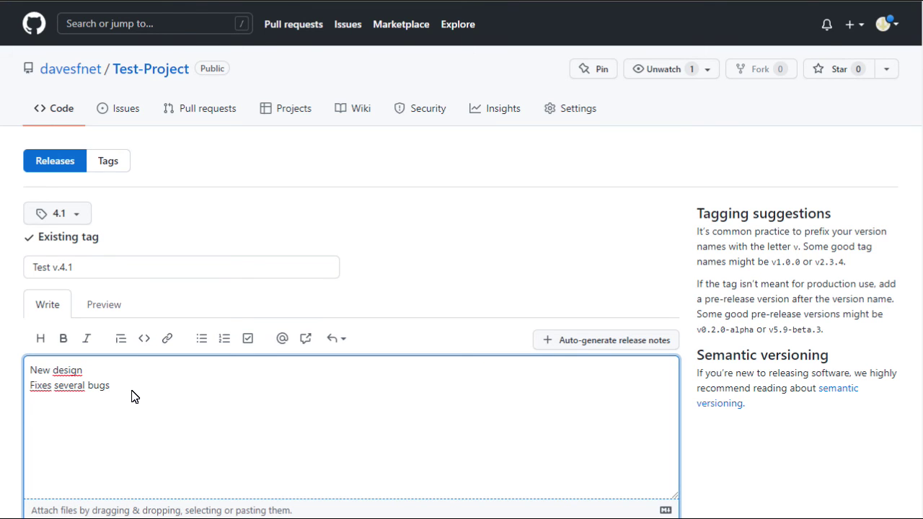
scroll(97, 384, "down", 5)
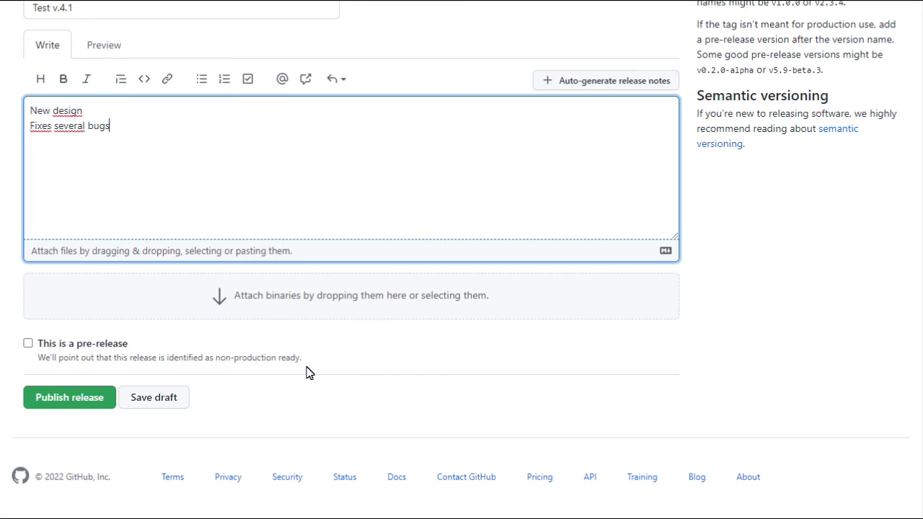
- Attach test3MB as a release binary and publish Test v.4.1
key("Tab")
left_click_drag(360, 313, 354, 303)
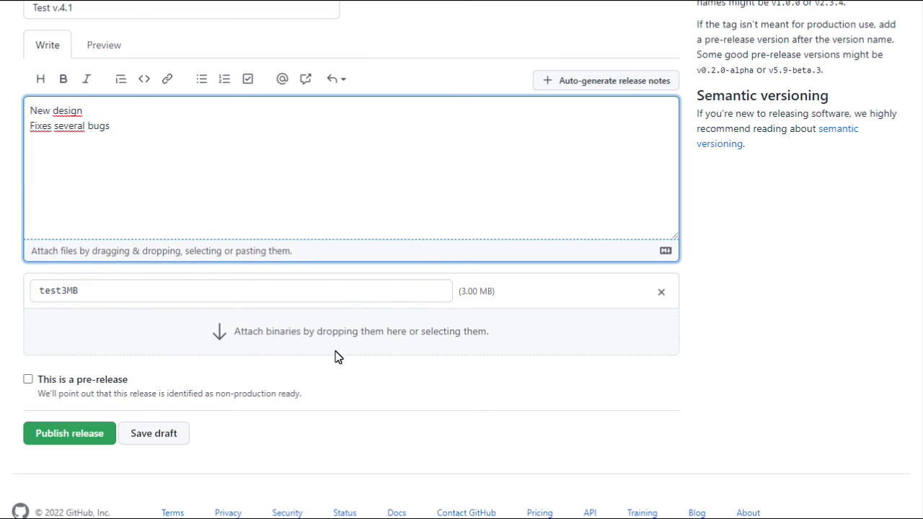
left_click(61, 437)
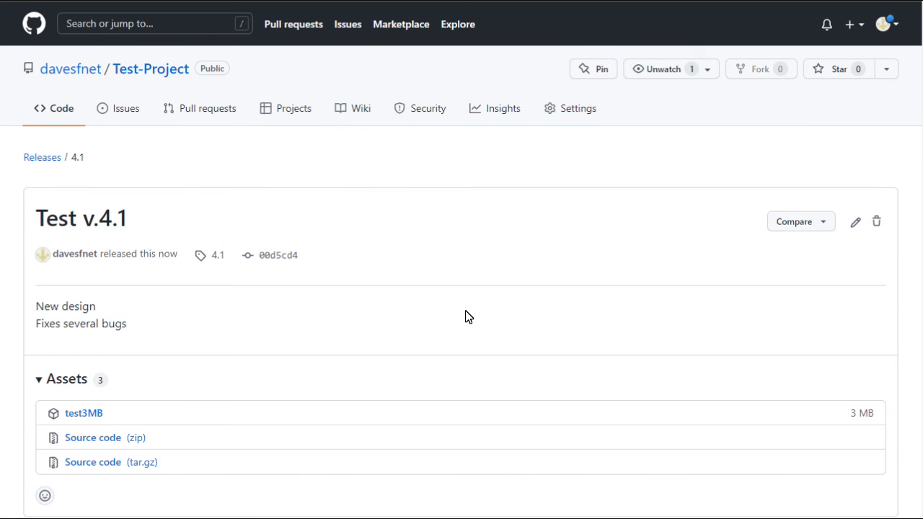
scroll(465, 317, "down", 3)
scroll(465, 316, "up", 3)
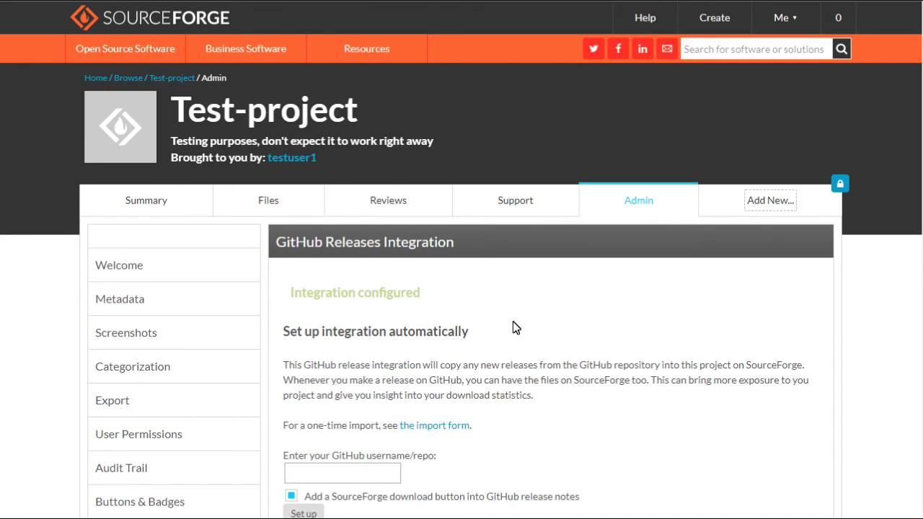
- Open Test-project's file list and the new 4.1 folder at the top
left_click(268, 205)
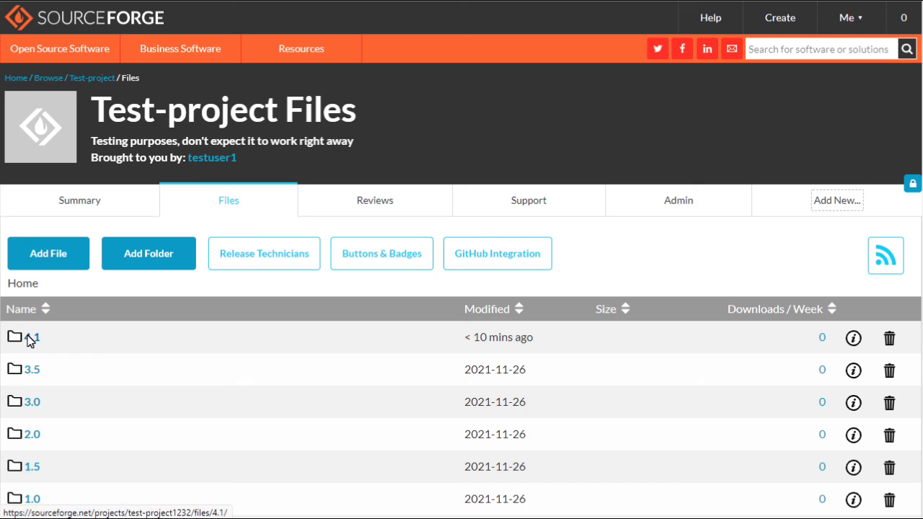
left_click(32, 338)
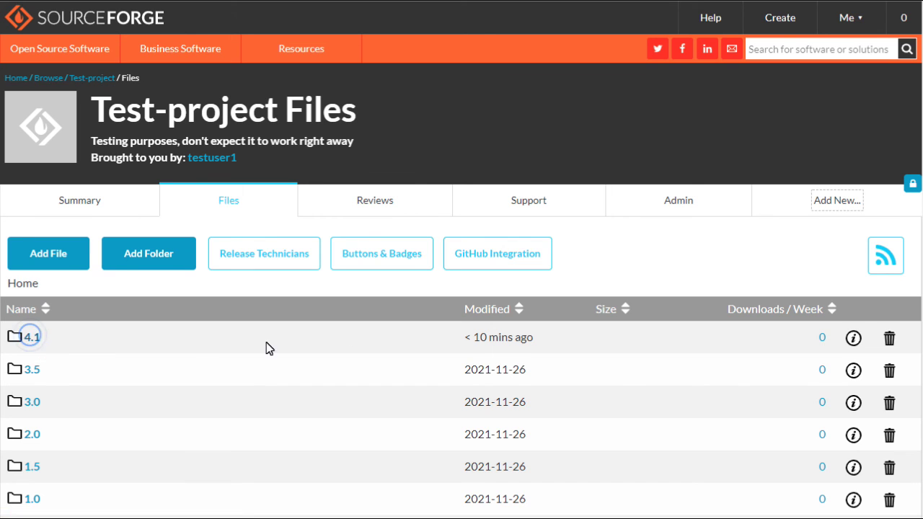